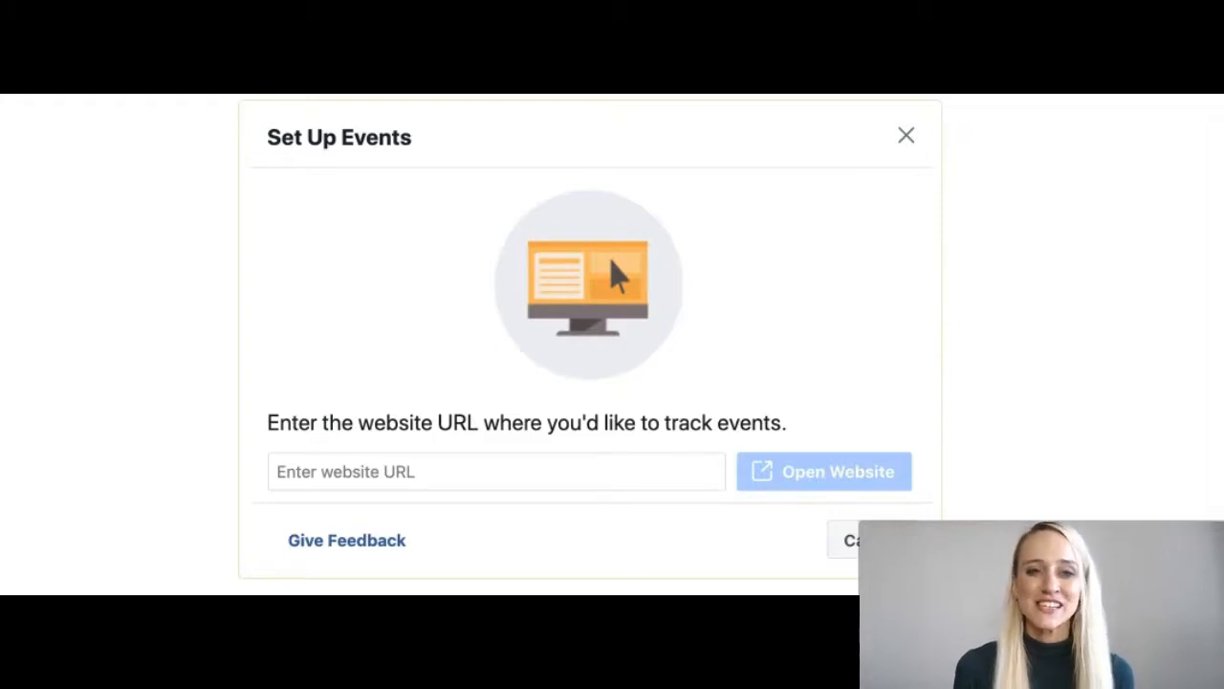
{"action": "left_click", "coordinate": [11, 414]}
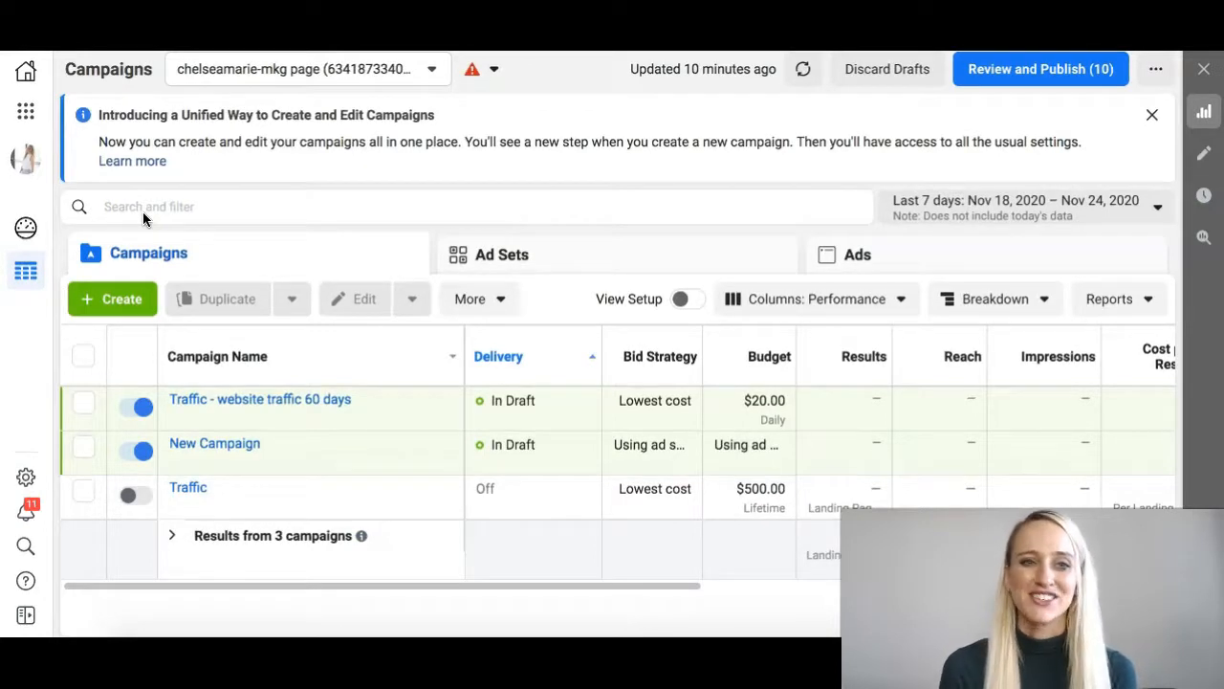
Step: Look through the ad accounts available in the account selector
{"action": "left_click", "coordinate": [177, 75]}
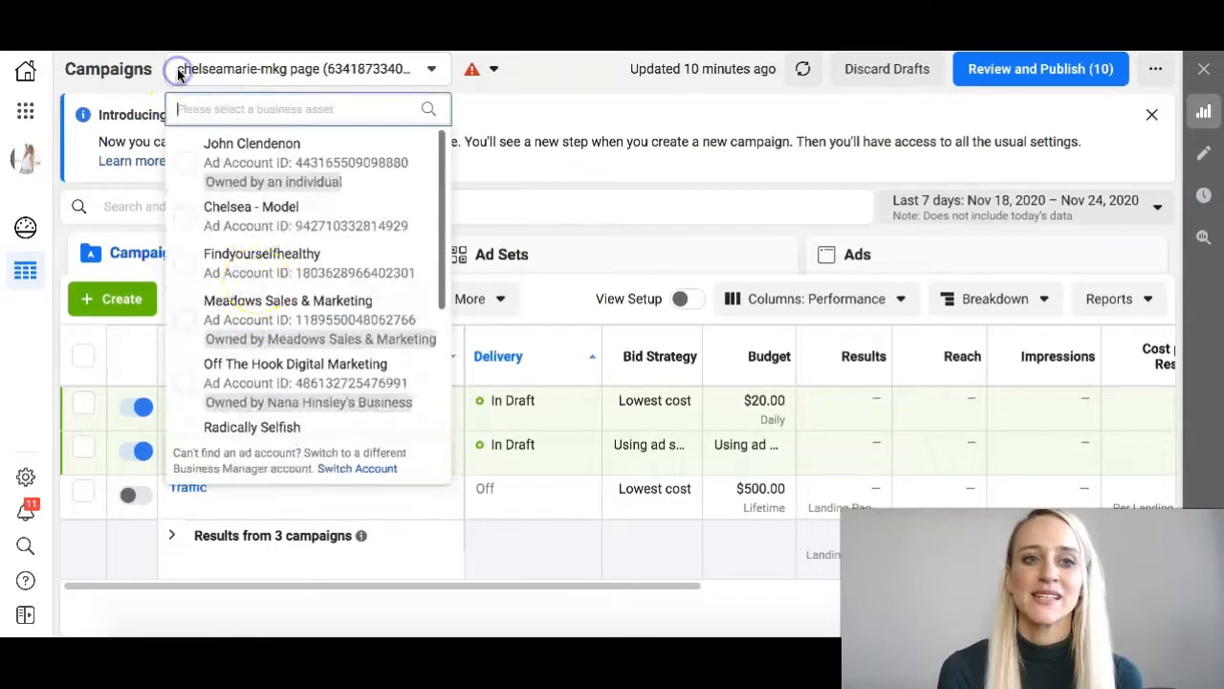
{"action": "scroll", "coordinate": [383, 369], "scroll_direction": "down", "scroll_amount": 4}
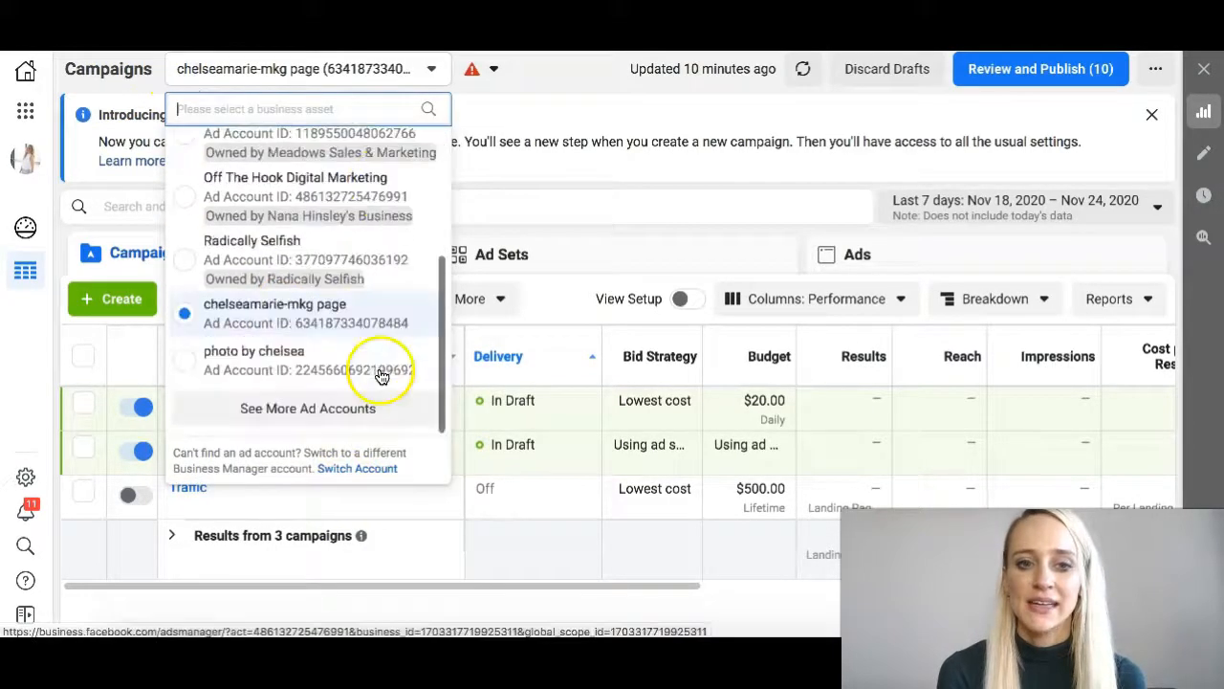
{"action": "left_click", "coordinate": [591, 117]}
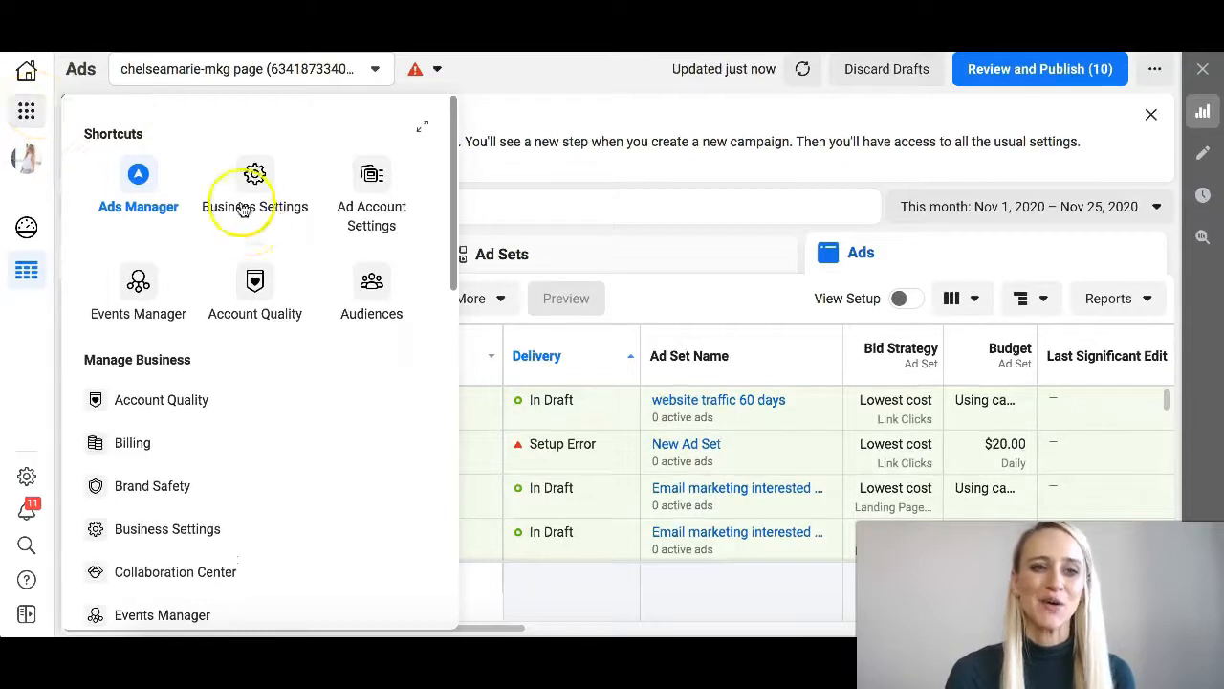
Step: Go to Events Manager and select the marketing business pixel among the data sources
{"action": "scroll", "coordinate": [250, 229], "scroll_direction": "down", "scroll_amount": 1}
{"action": "scroll", "coordinate": [251, 230], "scroll_direction": "down", "scroll_amount": 10}
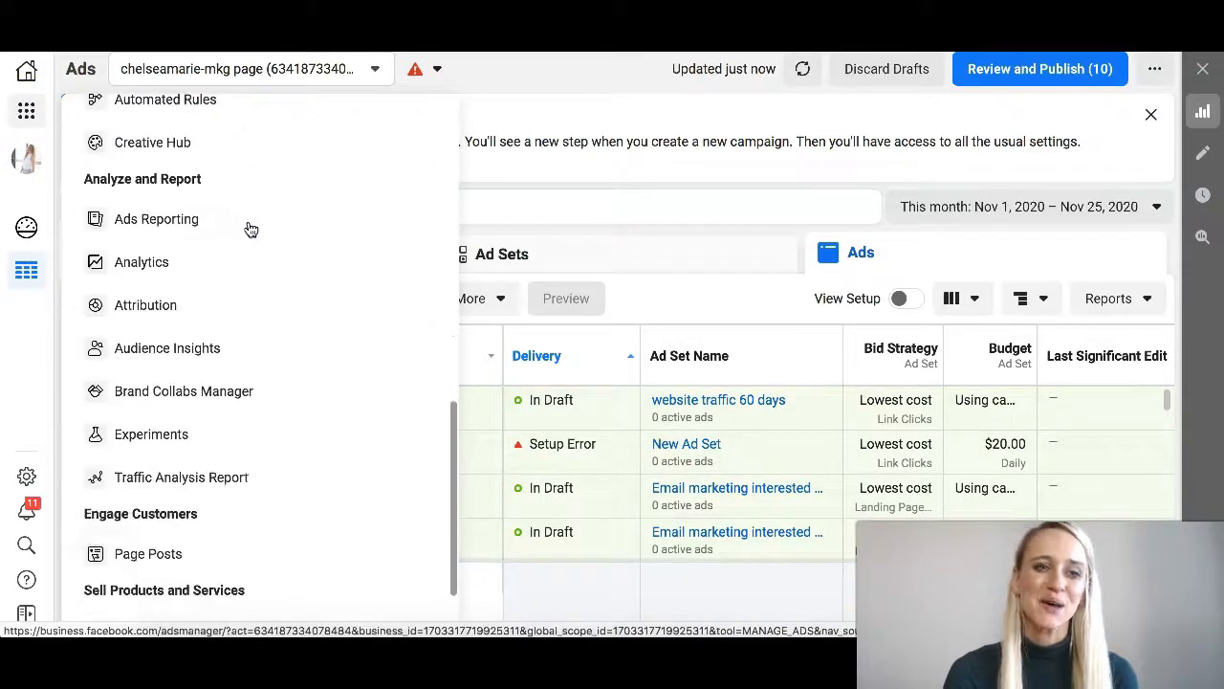
{"action": "scroll", "coordinate": [251, 230], "scroll_direction": "up", "scroll_amount": 10}
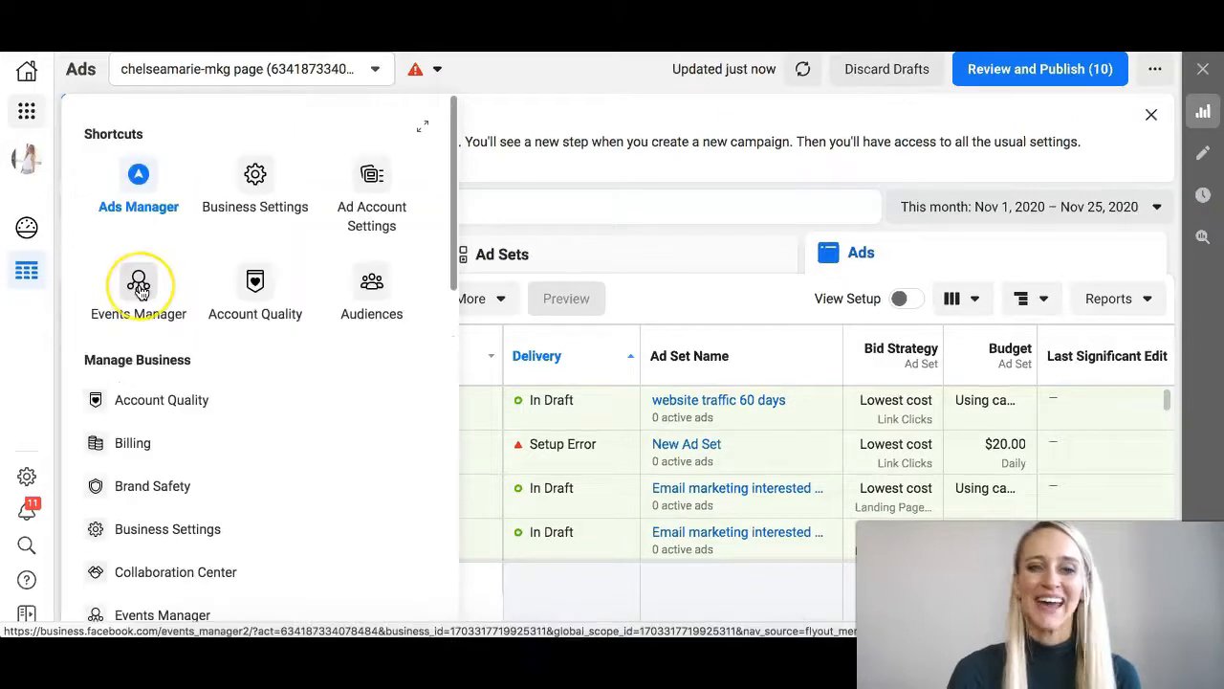
{"action": "left_click", "coordinate": [163, 274]}
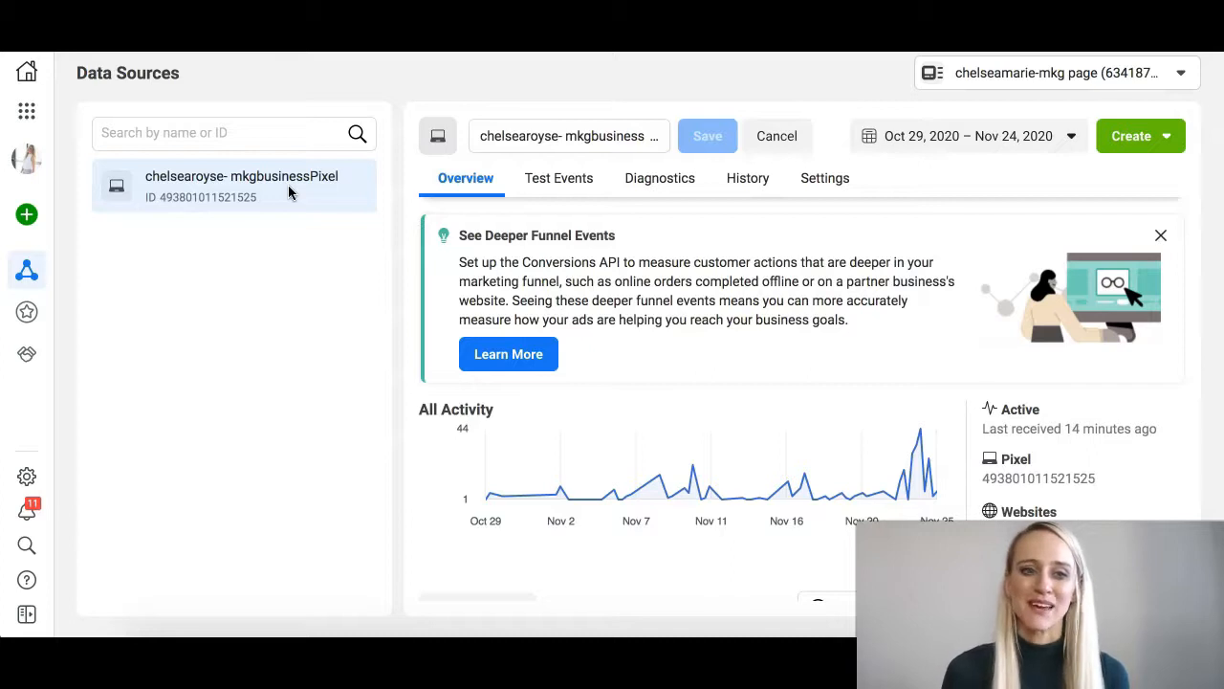
{"action": "left_click", "coordinate": [283, 193]}
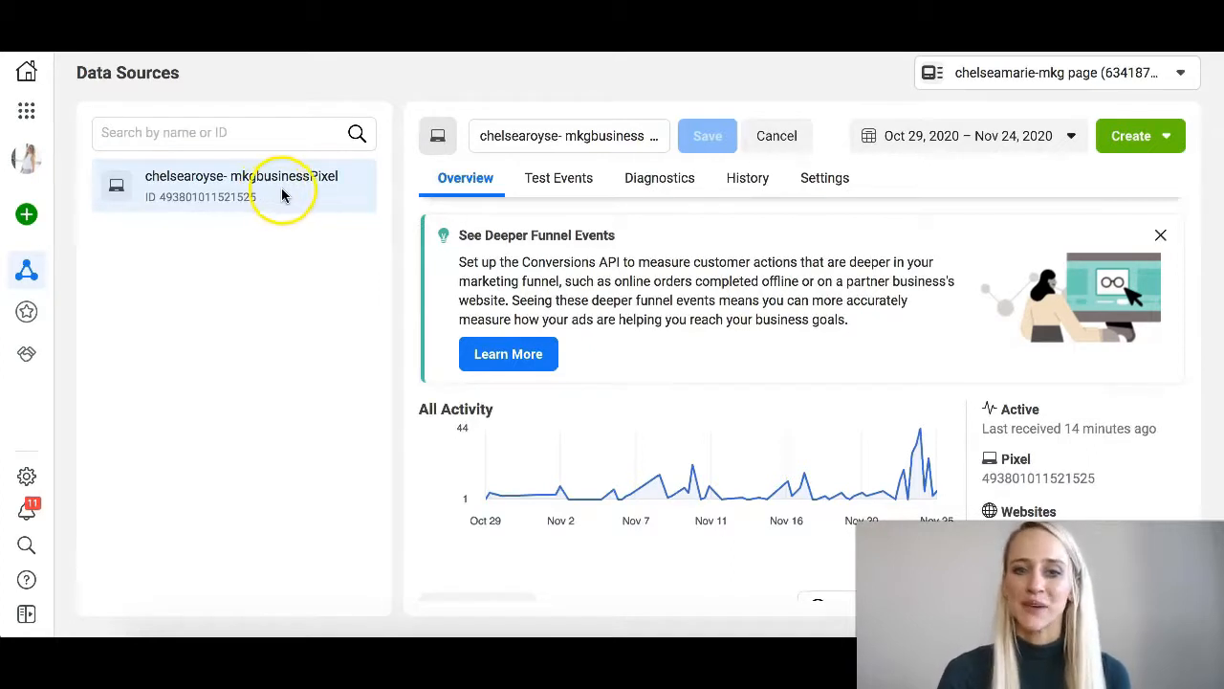
Step: Turn on Track Events Automatically Without Code in the pixel's event setup settings
{"action": "left_click", "coordinate": [817, 182]}
{"action": "scroll", "coordinate": [868, 489], "scroll_direction": "down", "scroll_amount": 5}
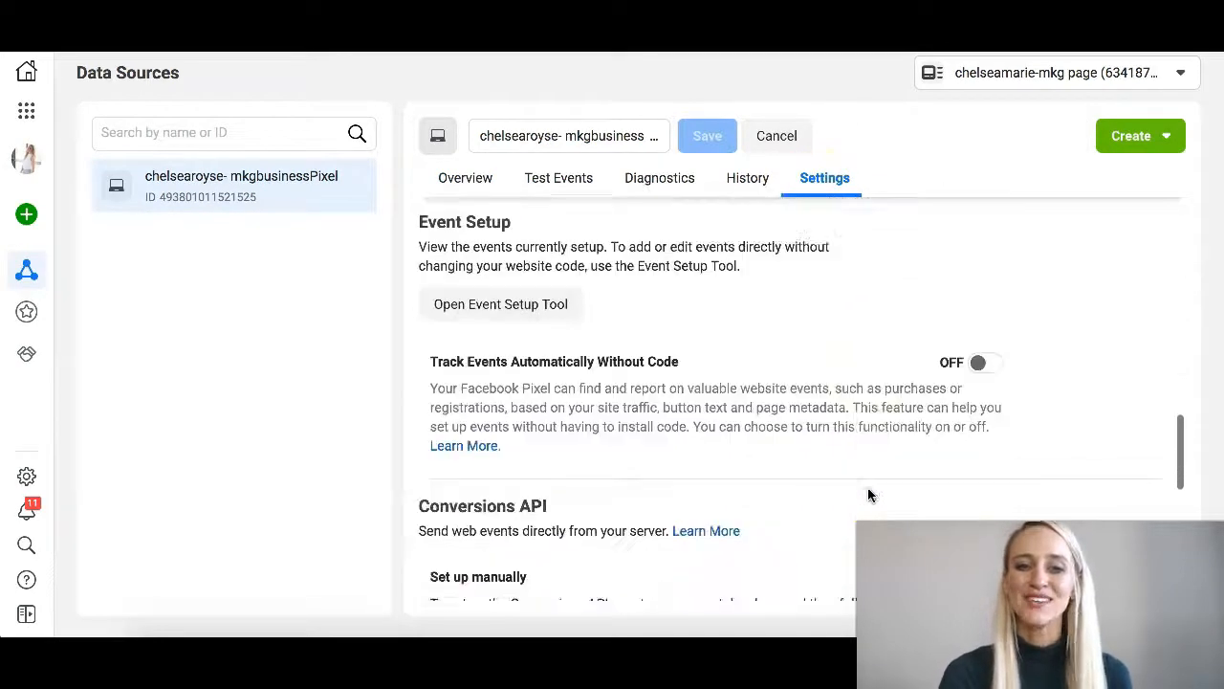
{"action": "scroll", "coordinate": [868, 495], "scroll_direction": "down", "scroll_amount": 1}
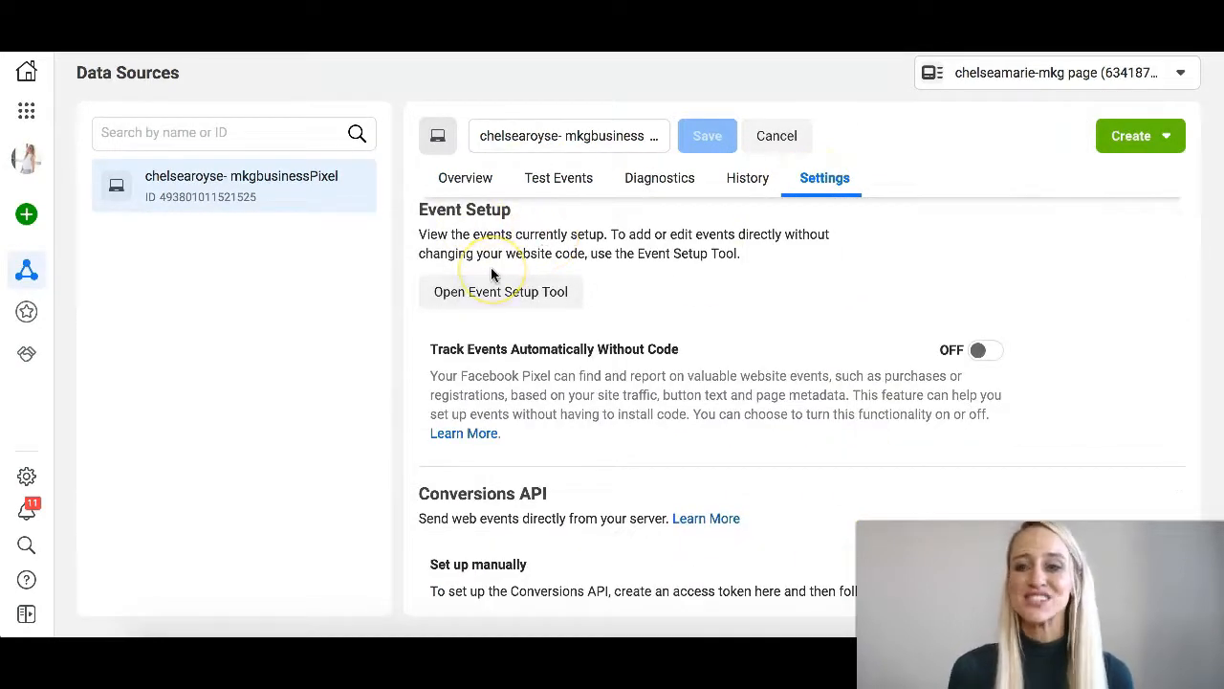
{"action": "scroll", "coordinate": [517, 304], "scroll_direction": "up", "scroll_amount": 1}
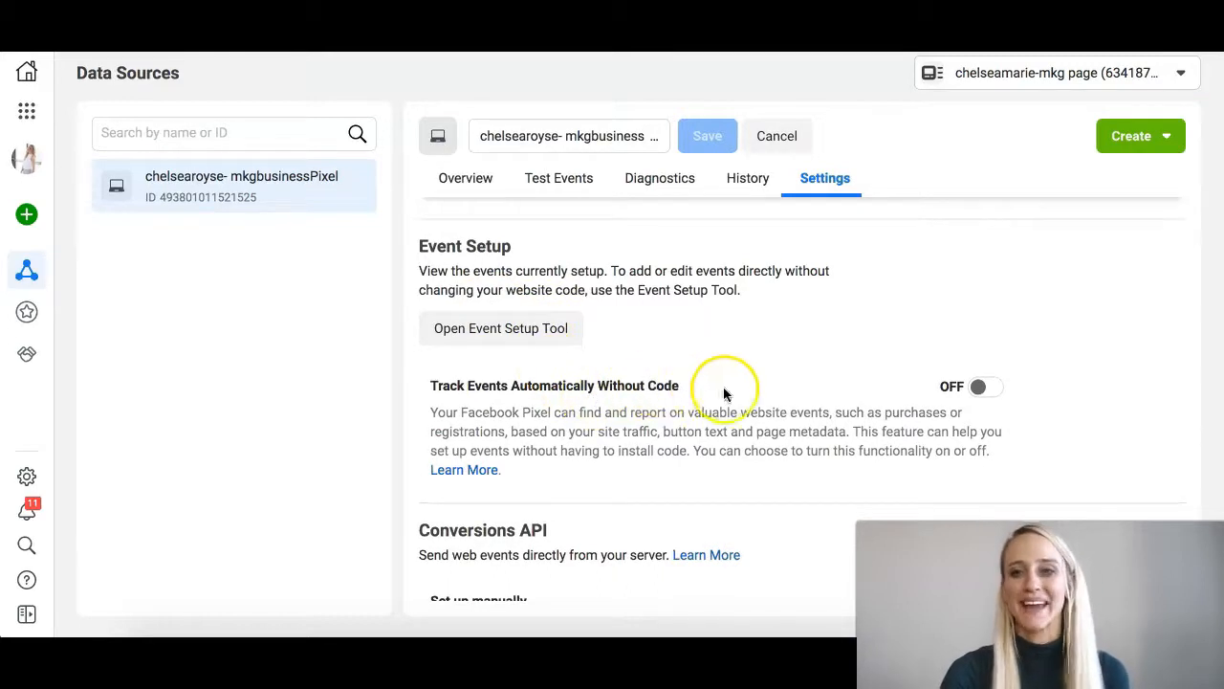
{"action": "left_click", "coordinate": [991, 388]}
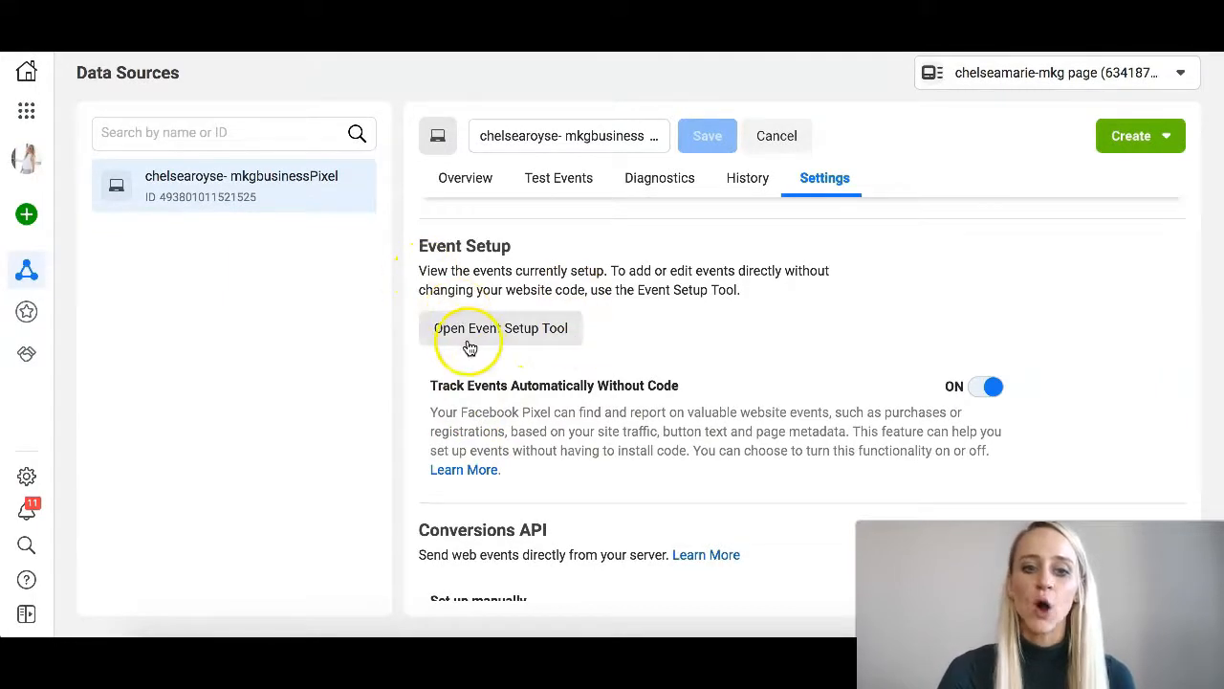
Step: Launch the Event Setup Tool for the convertri.com clientattractionblackfridayoffer page, allowing pop-ups for the site
{"action": "left_click", "coordinate": [551, 334]}
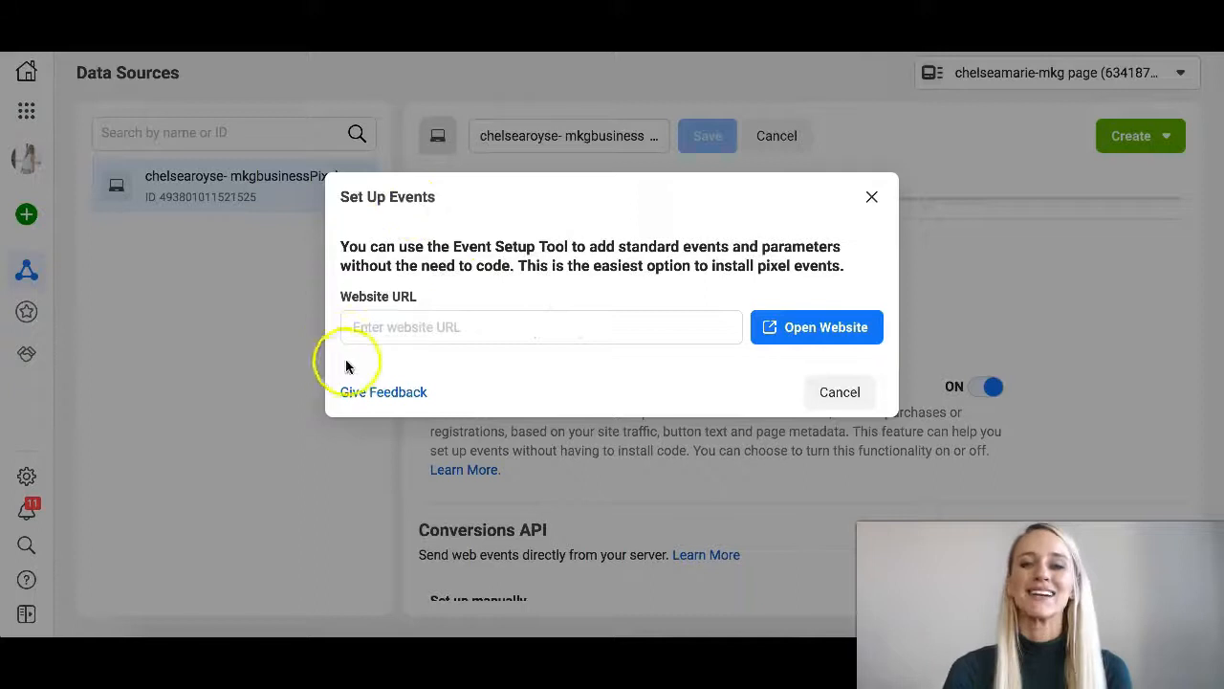
{"action": "left_click", "coordinate": [393, 326]}
{"action": "type", "text": "https://chelseamarie.convertri.com/clientattractionblackfridayoffer"}
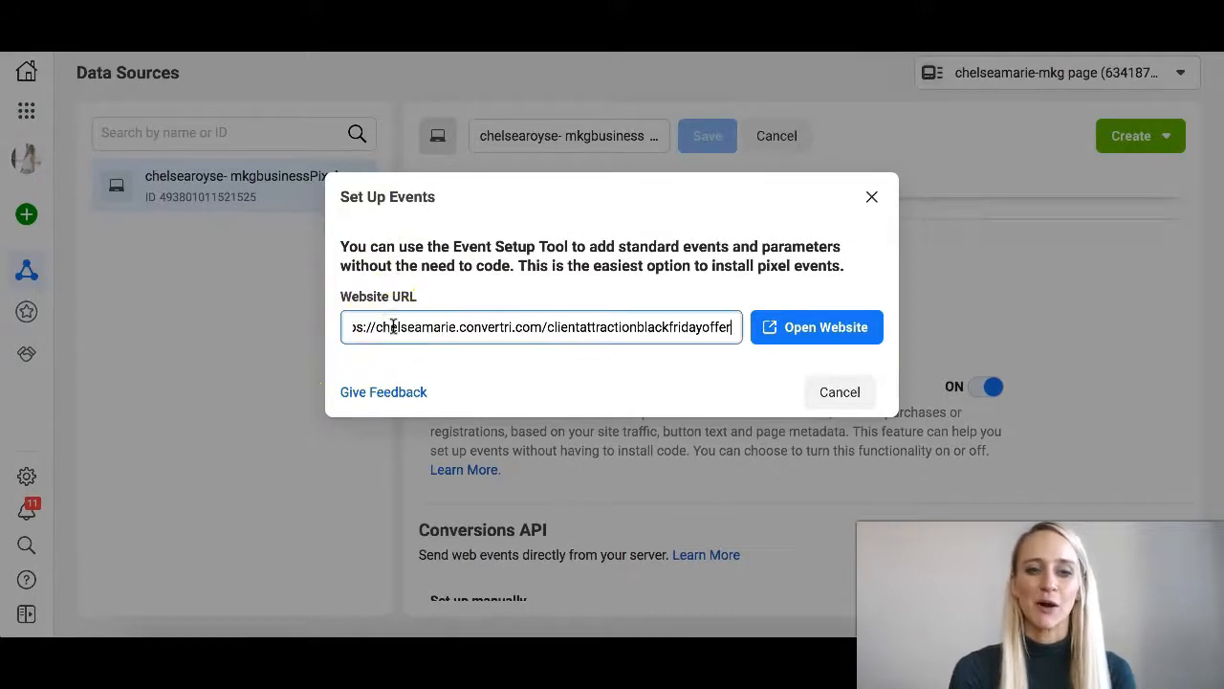
{"action": "left_click", "coordinate": [793, 342]}
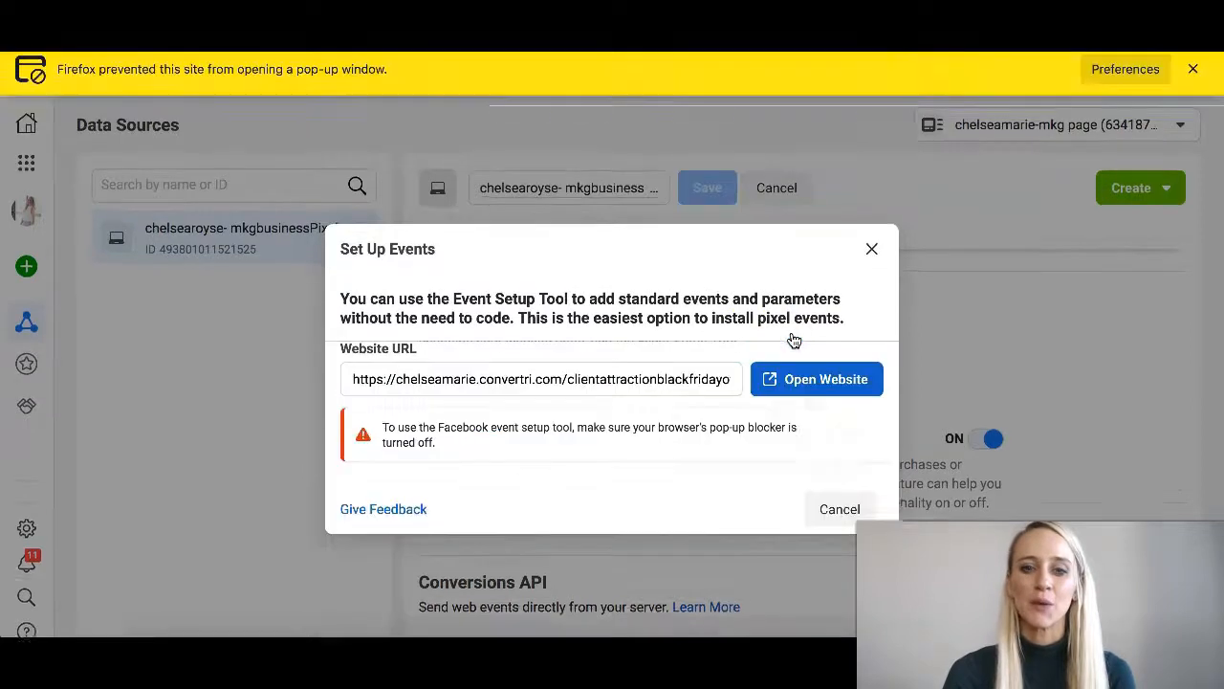
{"action": "left_click", "coordinate": [1116, 71]}
{"action": "left_click", "coordinate": [1084, 100]}
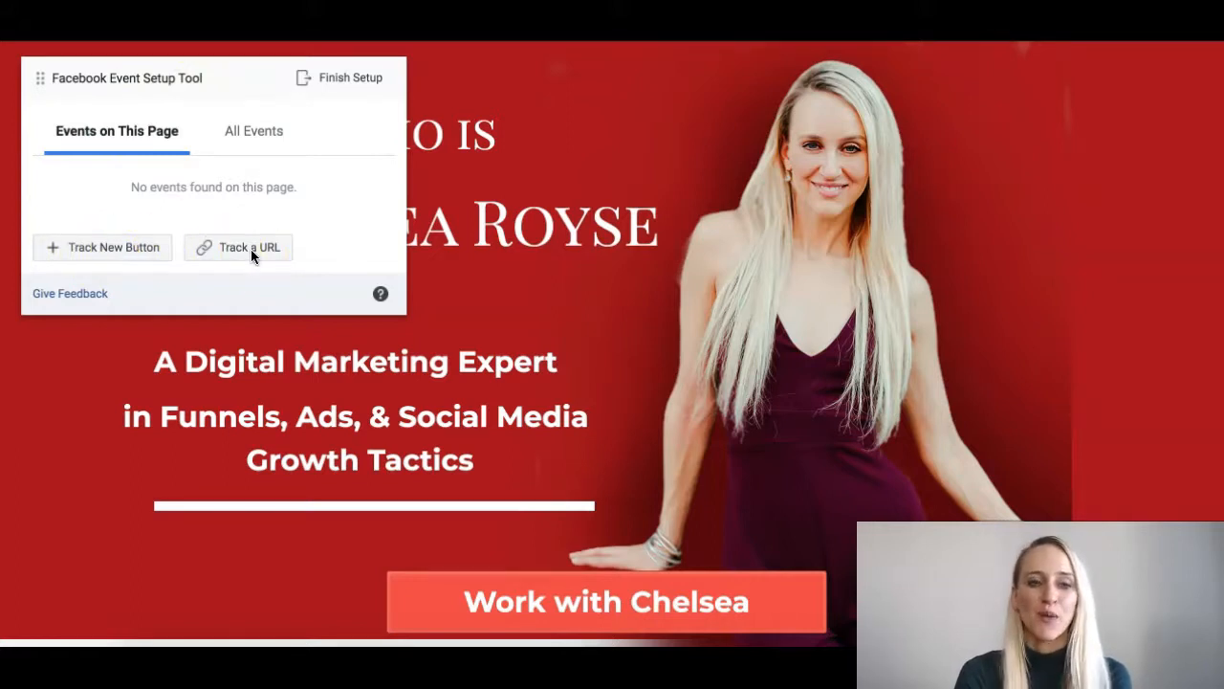
Step: Start tracking a new button and pick the red "Work with" call-to-action button on the page
{"action": "left_click", "coordinate": [96, 248]}
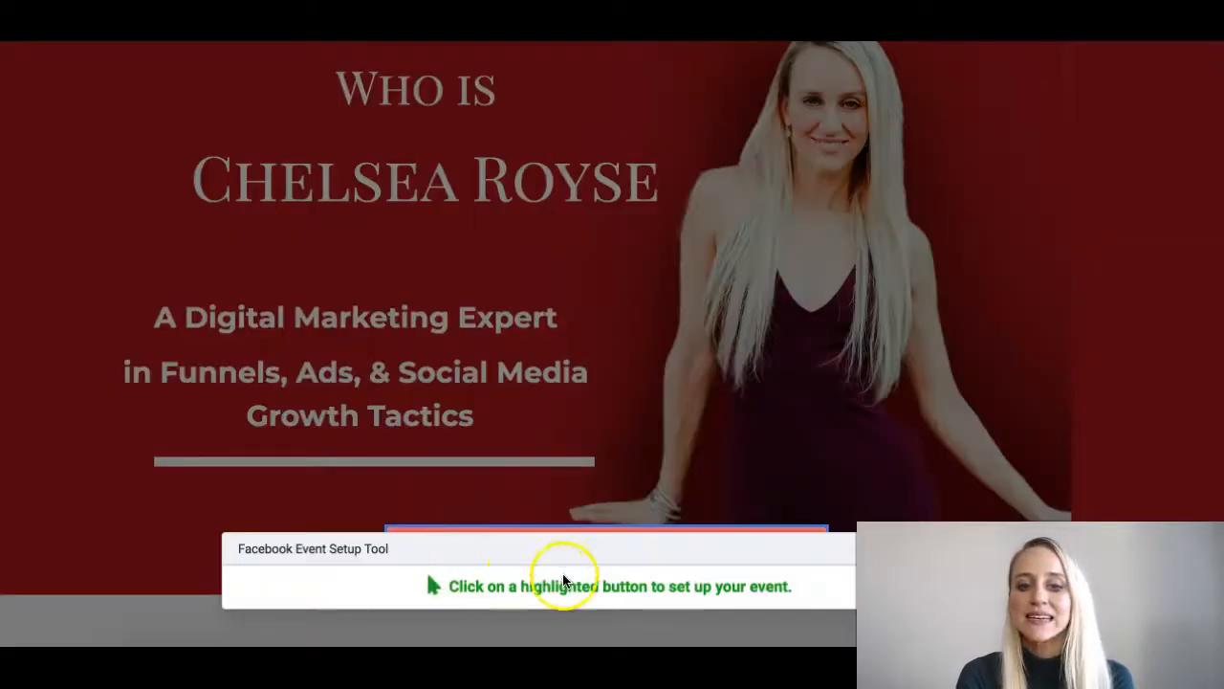
{"action": "scroll", "coordinate": [686, 404], "scroll_direction": "down", "scroll_amount": 2}
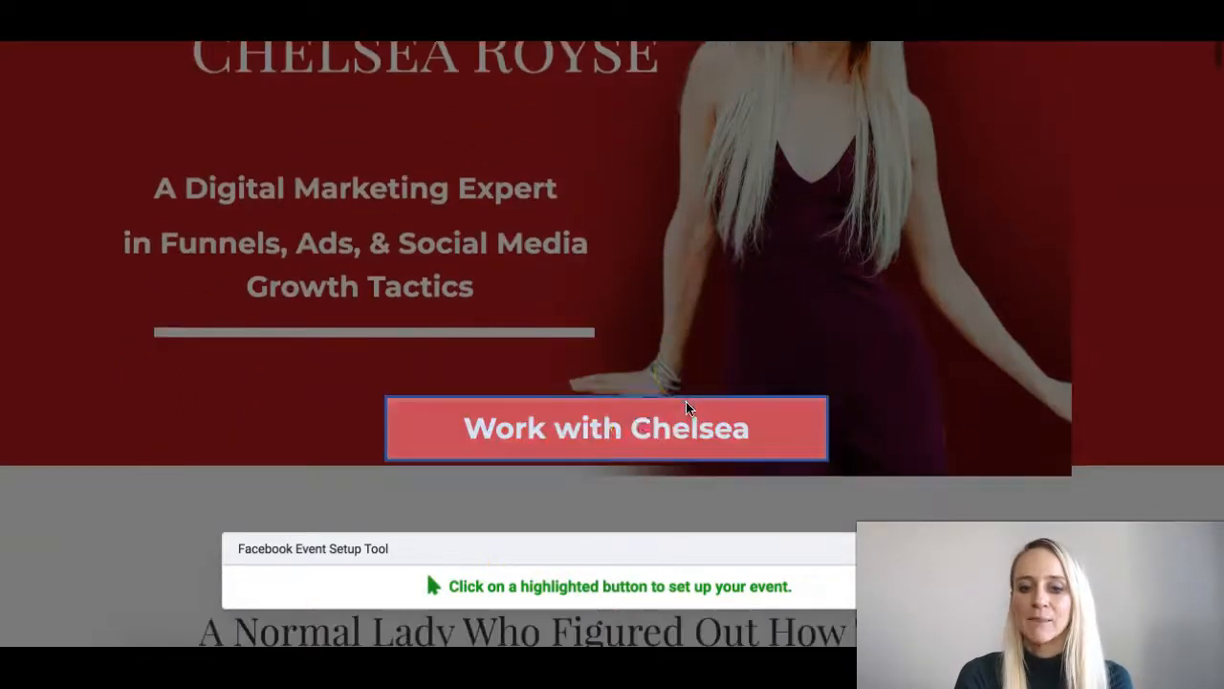
{"action": "left_click", "coordinate": [494, 439]}
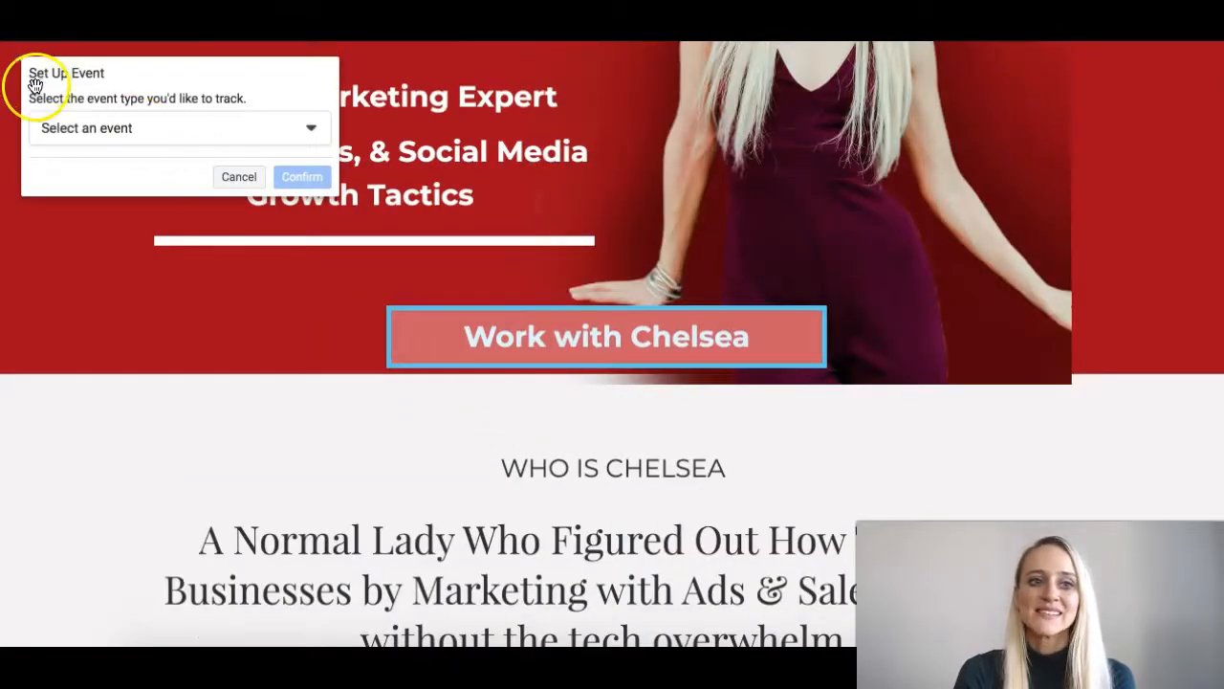
Step: Review the available event types and assign the Contact event to the selected call-to-action button
{"action": "left_click", "coordinate": [134, 122]}
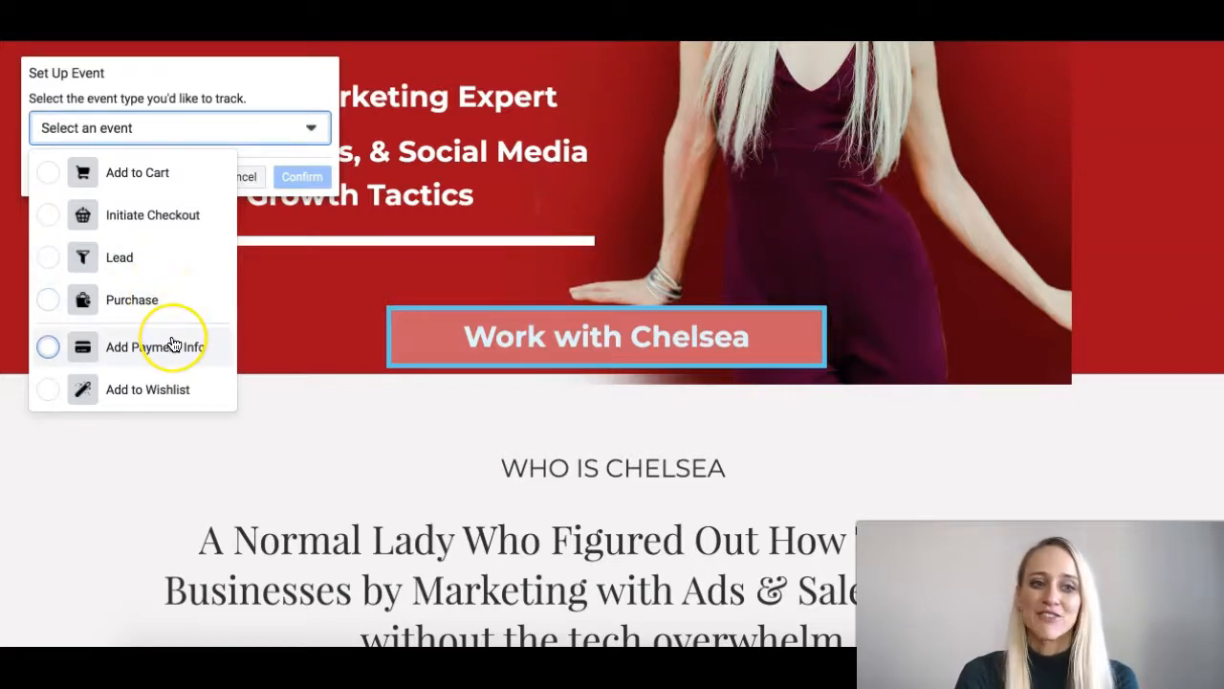
{"action": "scroll", "coordinate": [172, 339], "scroll_direction": "down", "scroll_amount": 3}
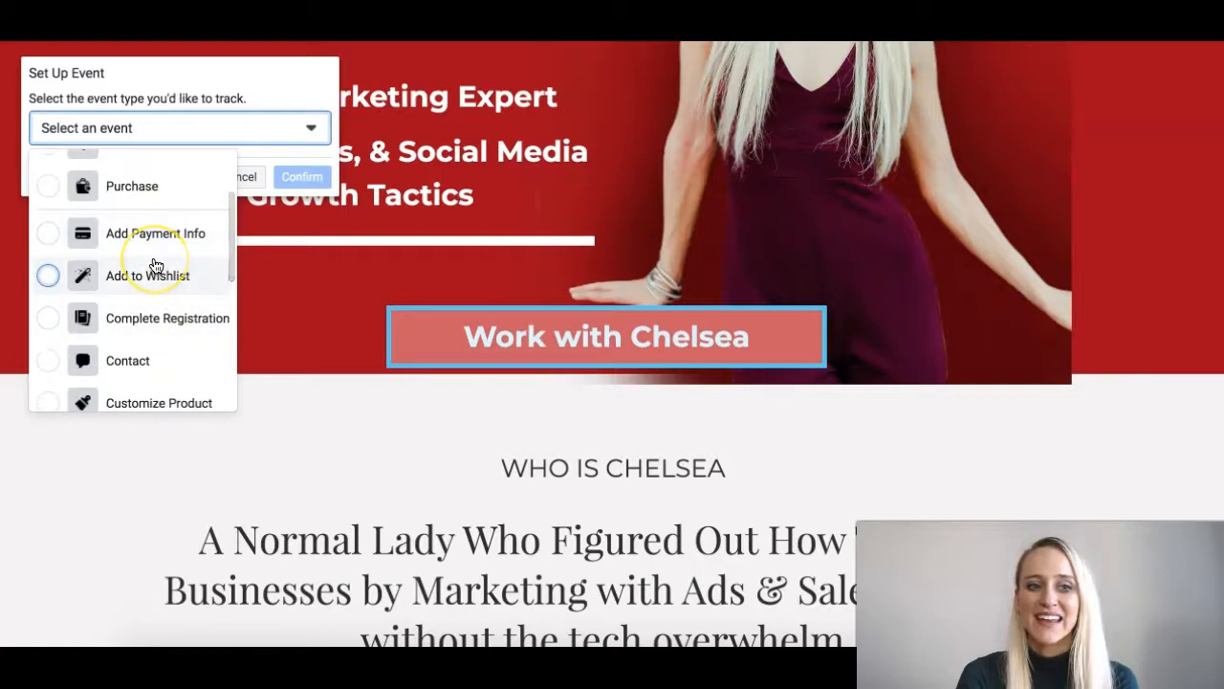
{"action": "scroll", "coordinate": [155, 265], "scroll_direction": "down", "scroll_amount": 2}
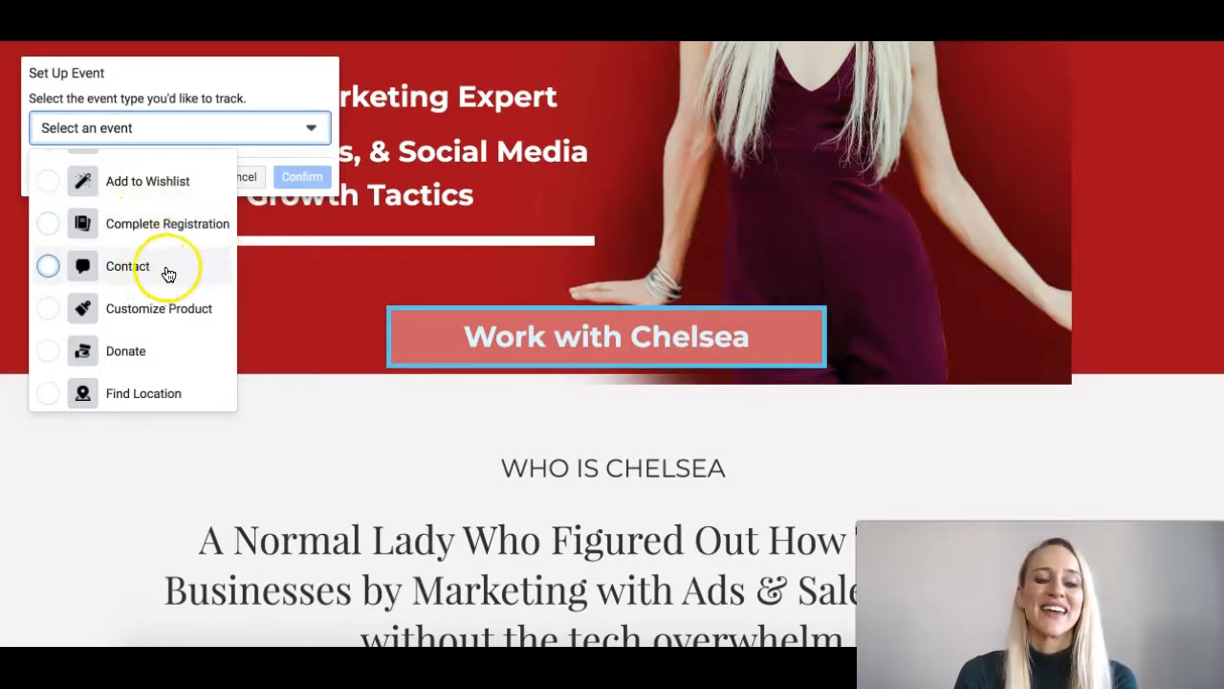
{"action": "scroll", "coordinate": [183, 325], "scroll_direction": "down", "scroll_amount": 2}
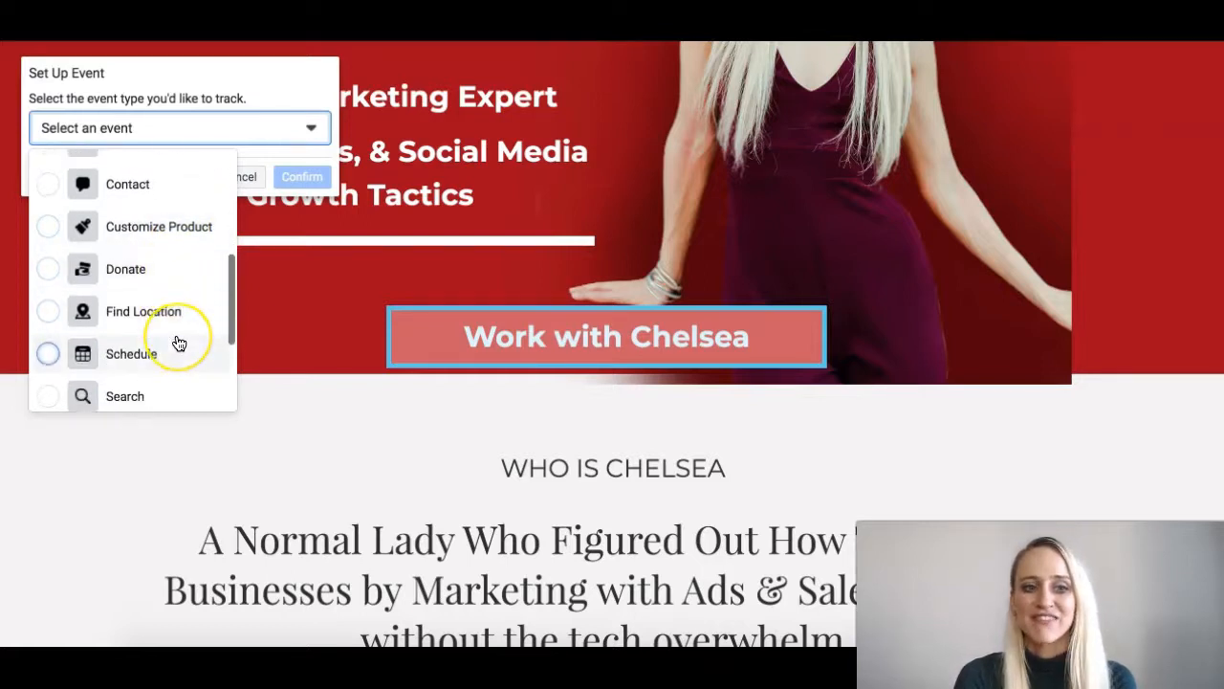
{"action": "scroll", "coordinate": [177, 343], "scroll_direction": "down", "scroll_amount": 2}
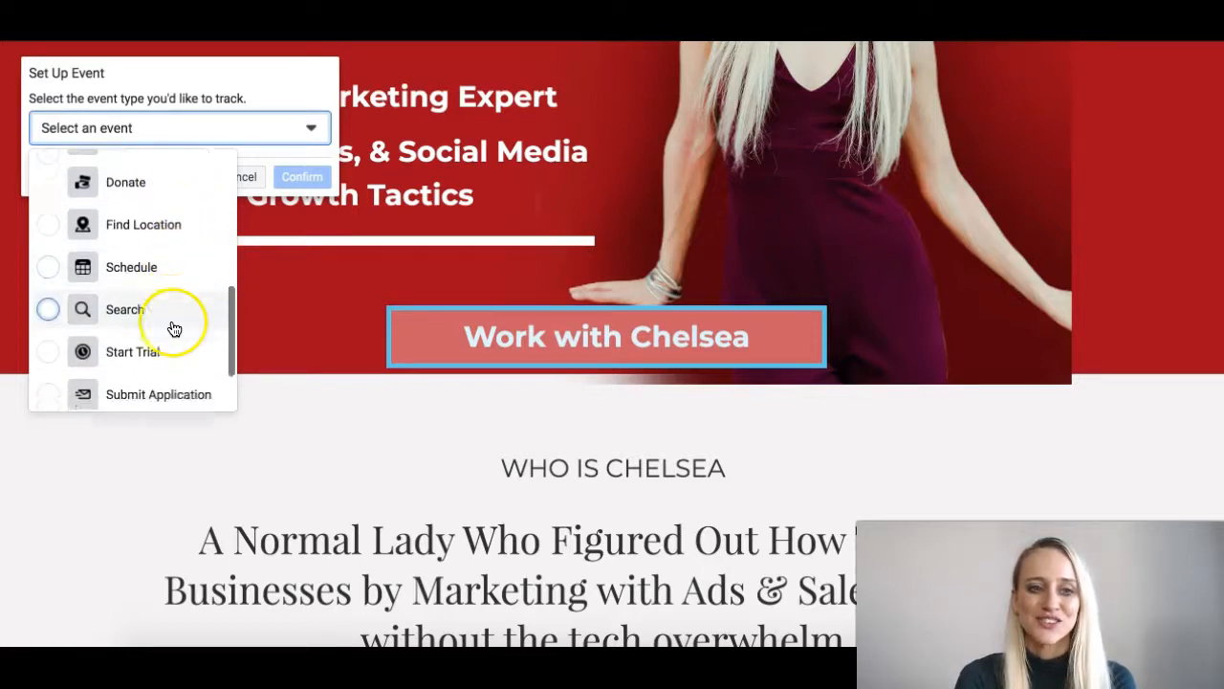
{"action": "scroll", "coordinate": [174, 329], "scroll_direction": "down", "scroll_amount": 1}
{"action": "scroll", "coordinate": [173, 331], "scroll_direction": "down", "scroll_amount": 1}
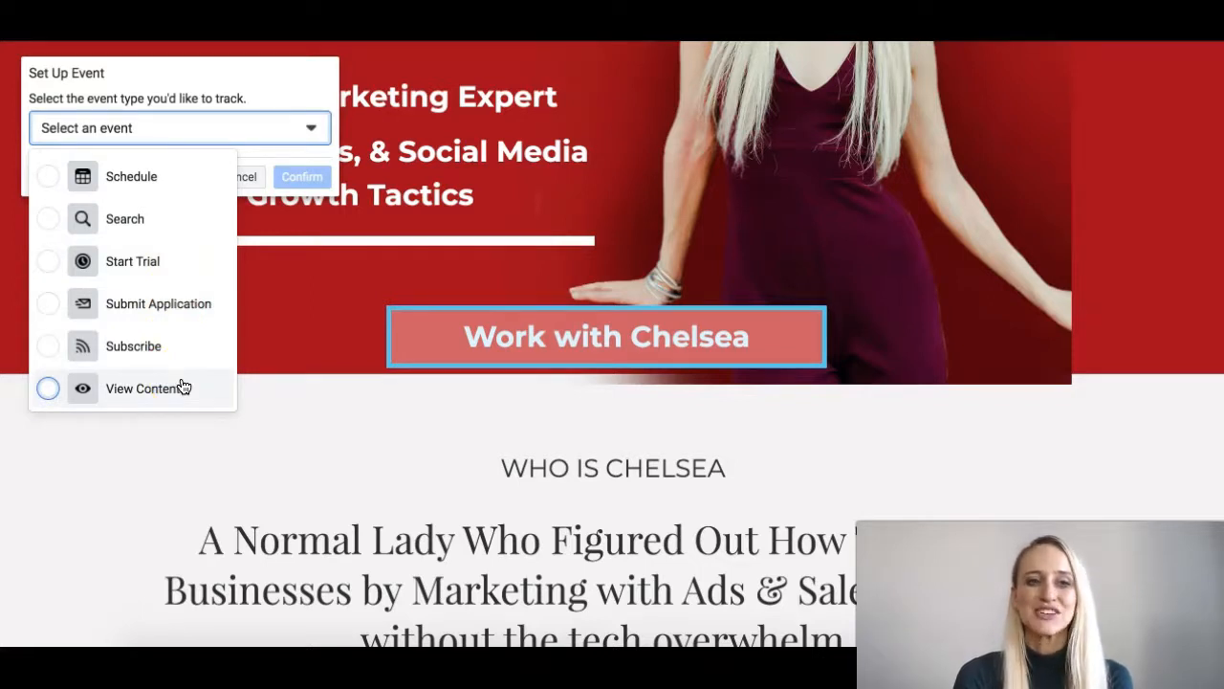
{"action": "scroll", "coordinate": [197, 254], "scroll_direction": "up", "scroll_amount": 5}
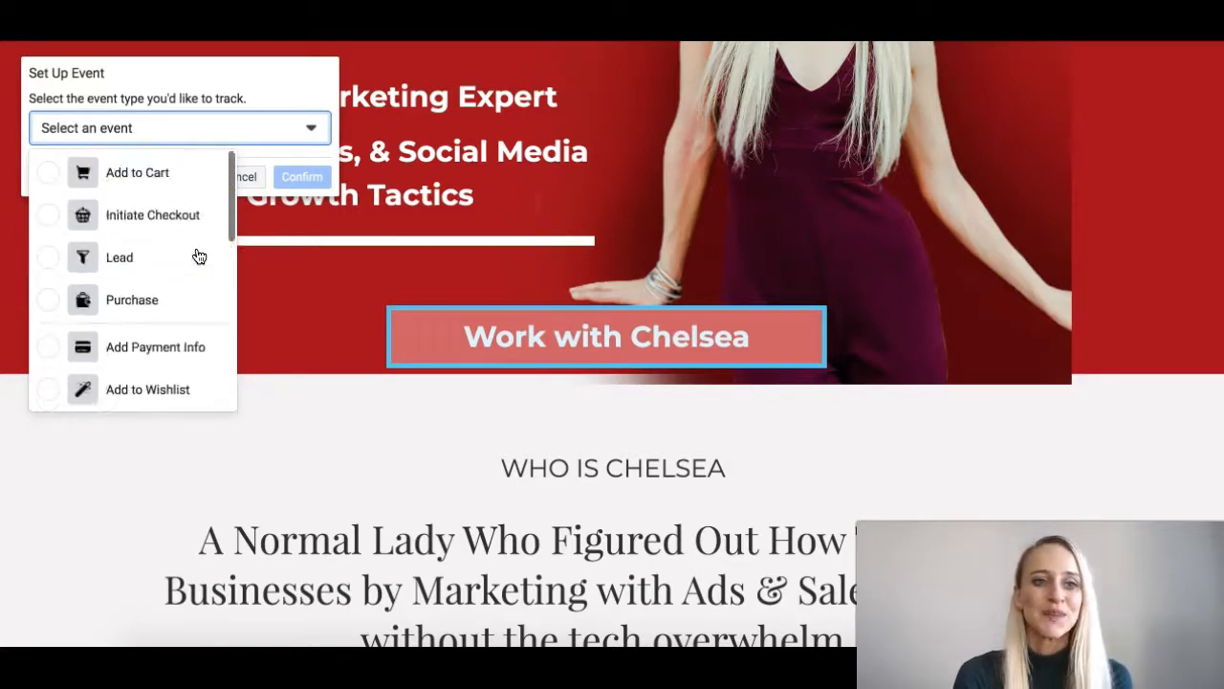
{"action": "scroll", "coordinate": [142, 254], "scroll_direction": "down", "scroll_amount": 2}
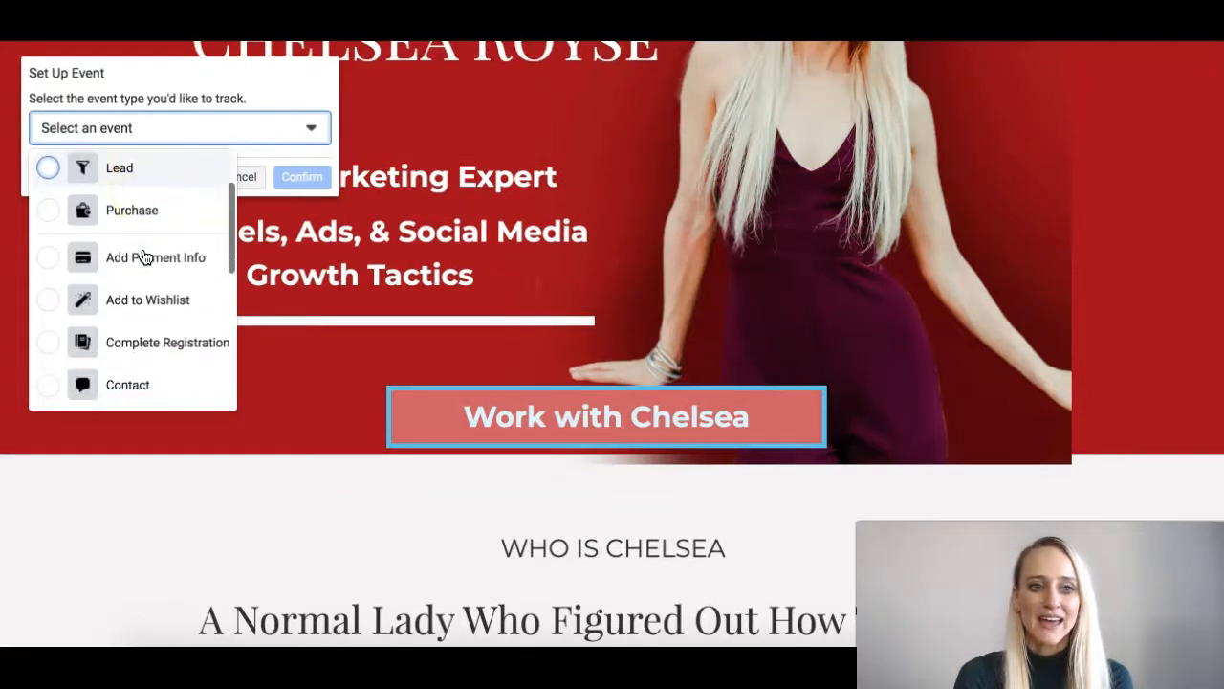
{"action": "scroll", "coordinate": [146, 258], "scroll_direction": "up", "scroll_amount": 2}
{"action": "scroll", "coordinate": [163, 278], "scroll_direction": "down", "scroll_amount": 3}
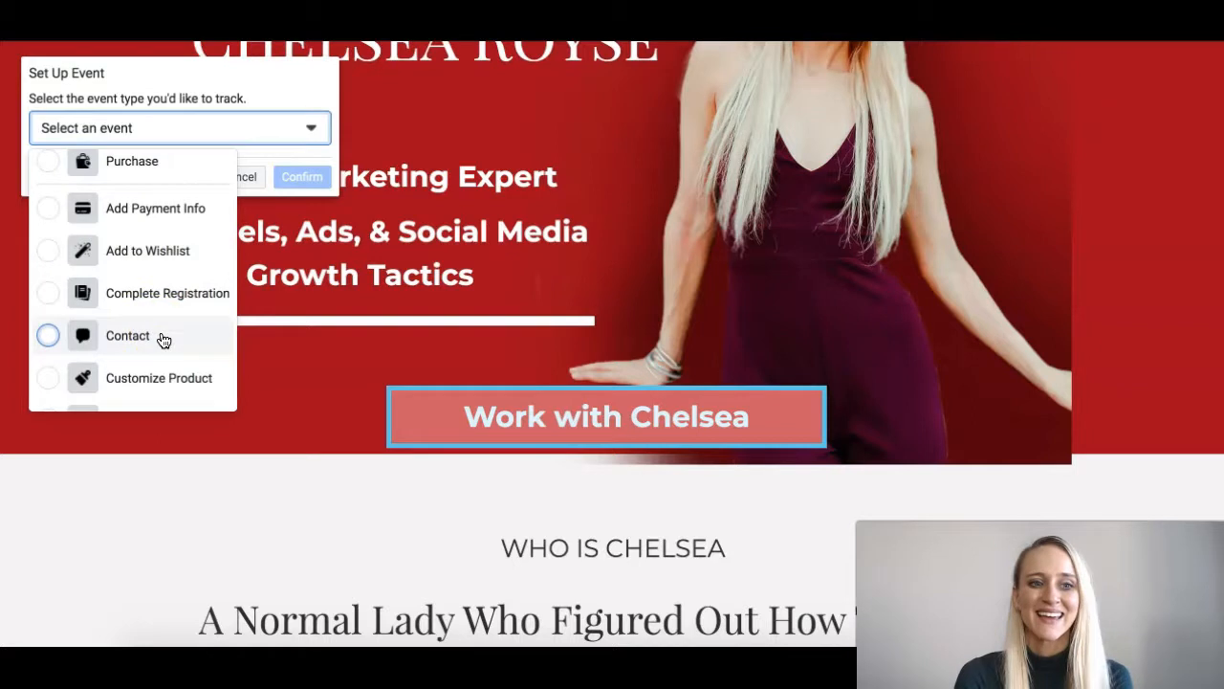
{"action": "left_click", "coordinate": [163, 339]}
{"action": "left_click", "coordinate": [301, 179]}
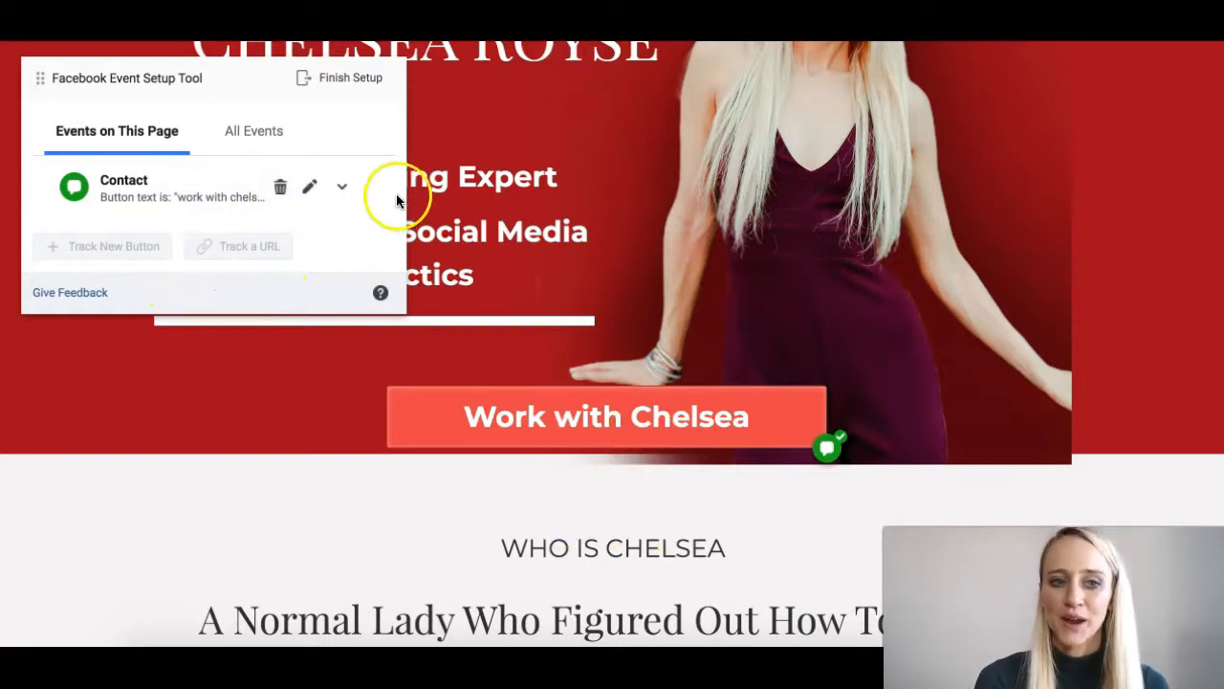
Step: Finish the event setup with the added Contact event and answer Yes to whether the tool was helpful
{"action": "left_click", "coordinate": [339, 81]}
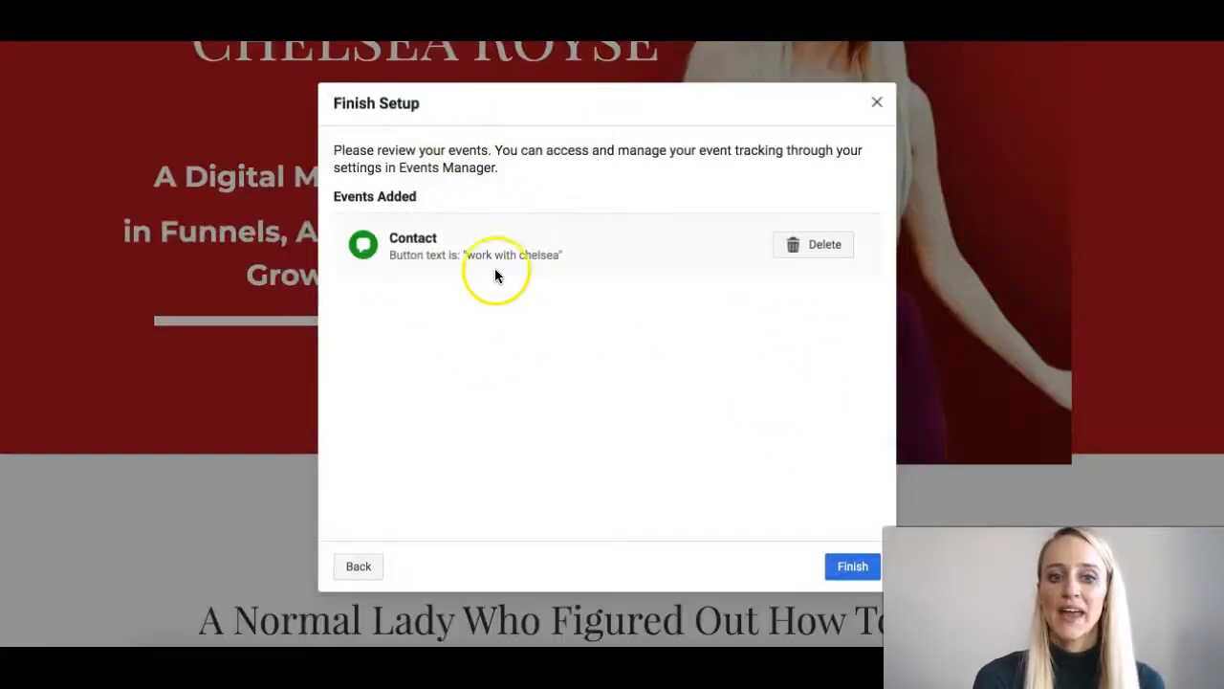
{"action": "scroll", "coordinate": [662, 416], "scroll_direction": "down", "scroll_amount": 1}
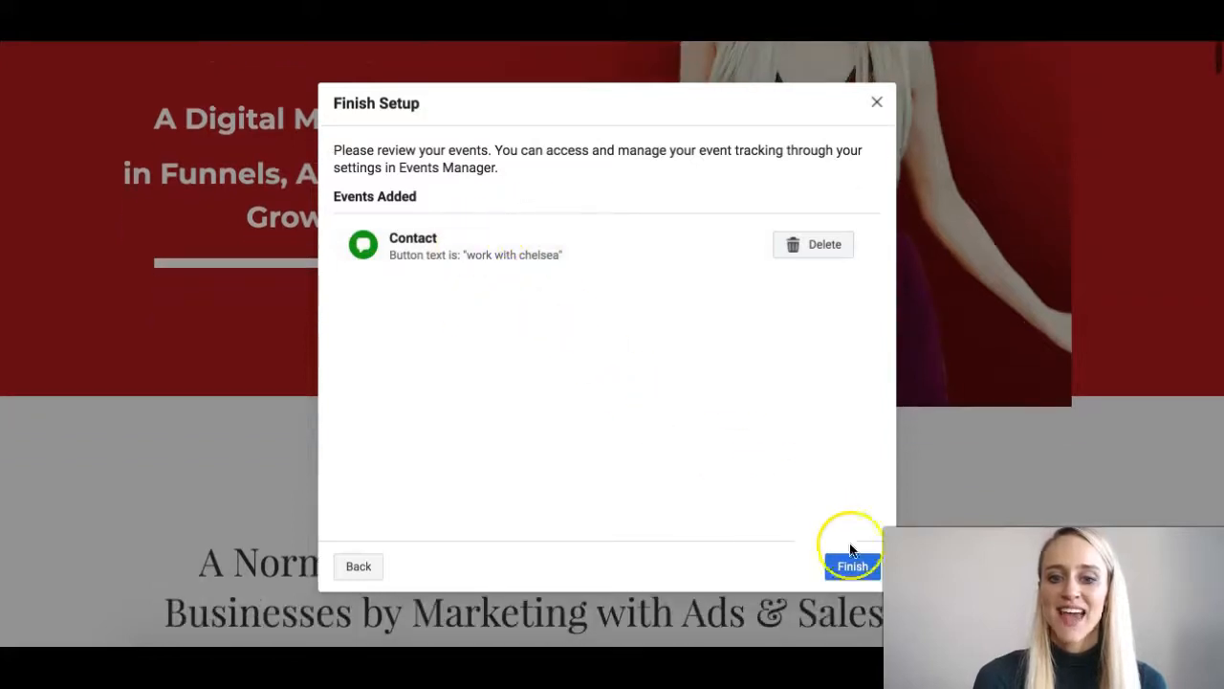
{"action": "left_click", "coordinate": [853, 570]}
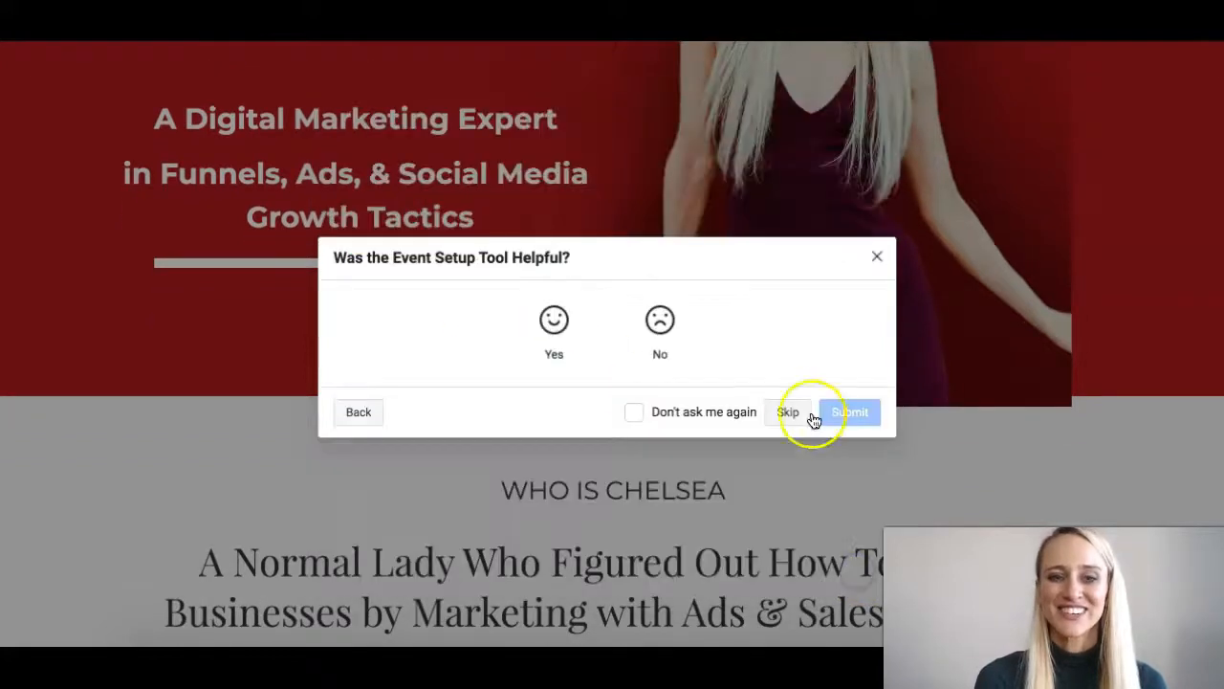
{"action": "scroll", "coordinate": [776, 348], "scroll_direction": "up", "scroll_amount": 3}
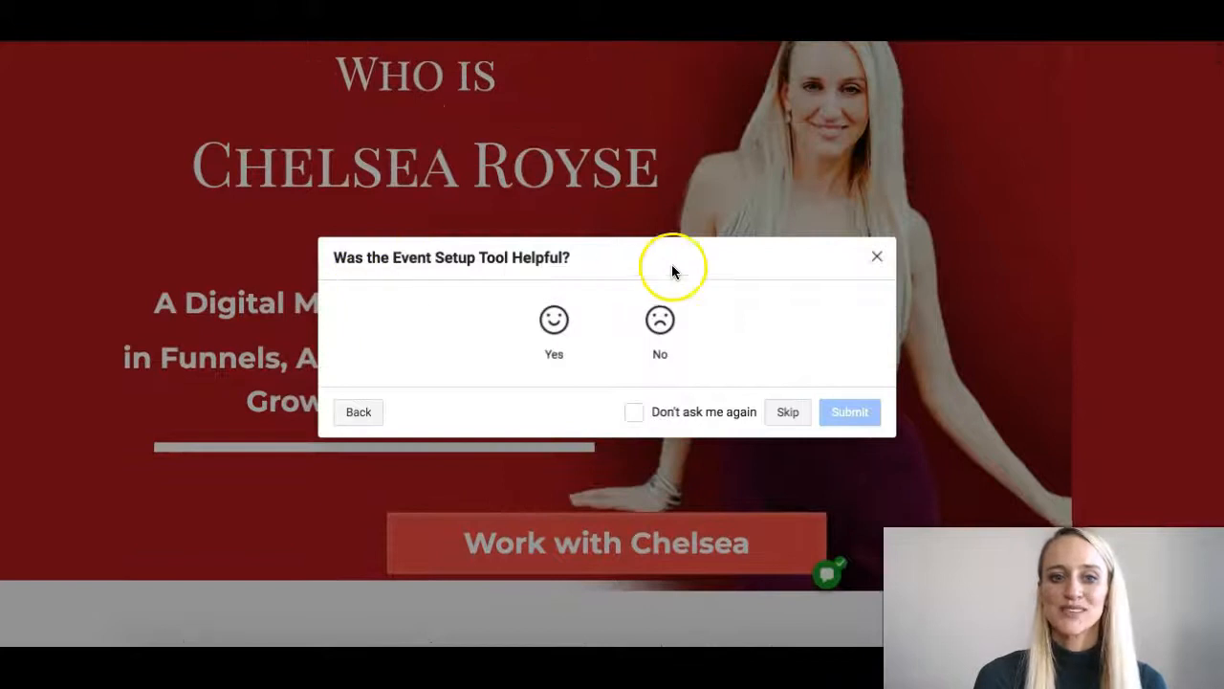
{"action": "left_click", "coordinate": [565, 339]}
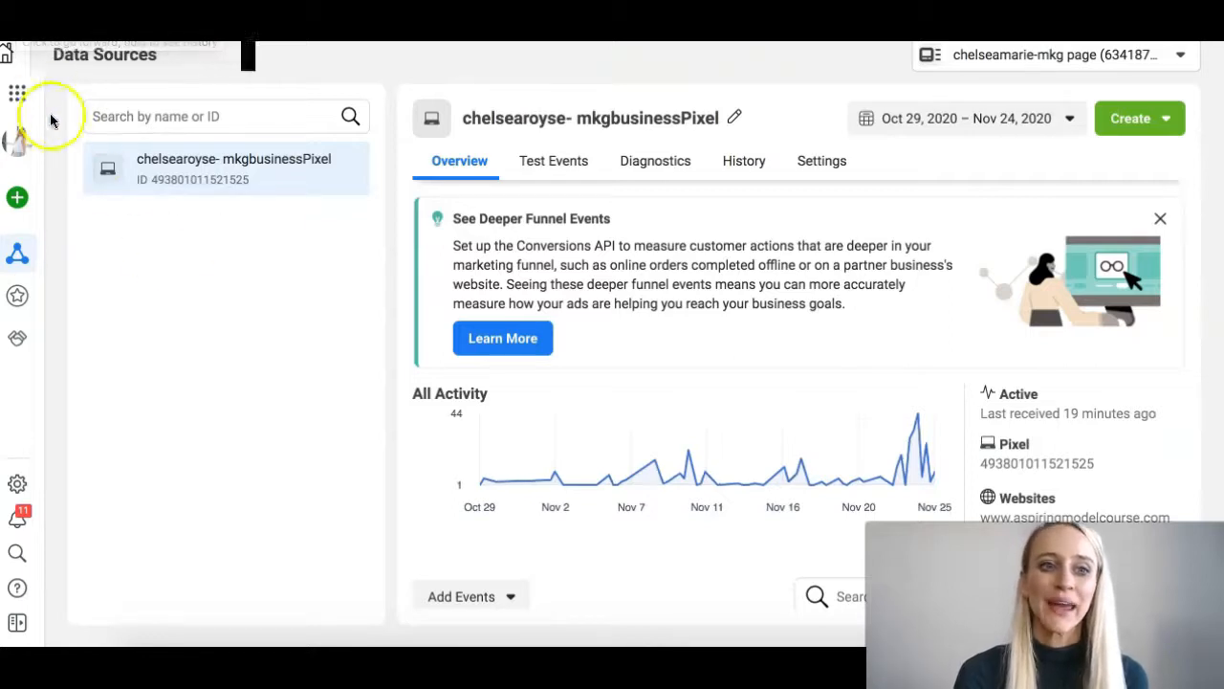
Step: Return to Events Manager and open the convertri.com "who is" page from the pixel's browser event test
{"action": "left_click", "coordinate": [19, 93]}
{"action": "left_click", "coordinate": [134, 271]}
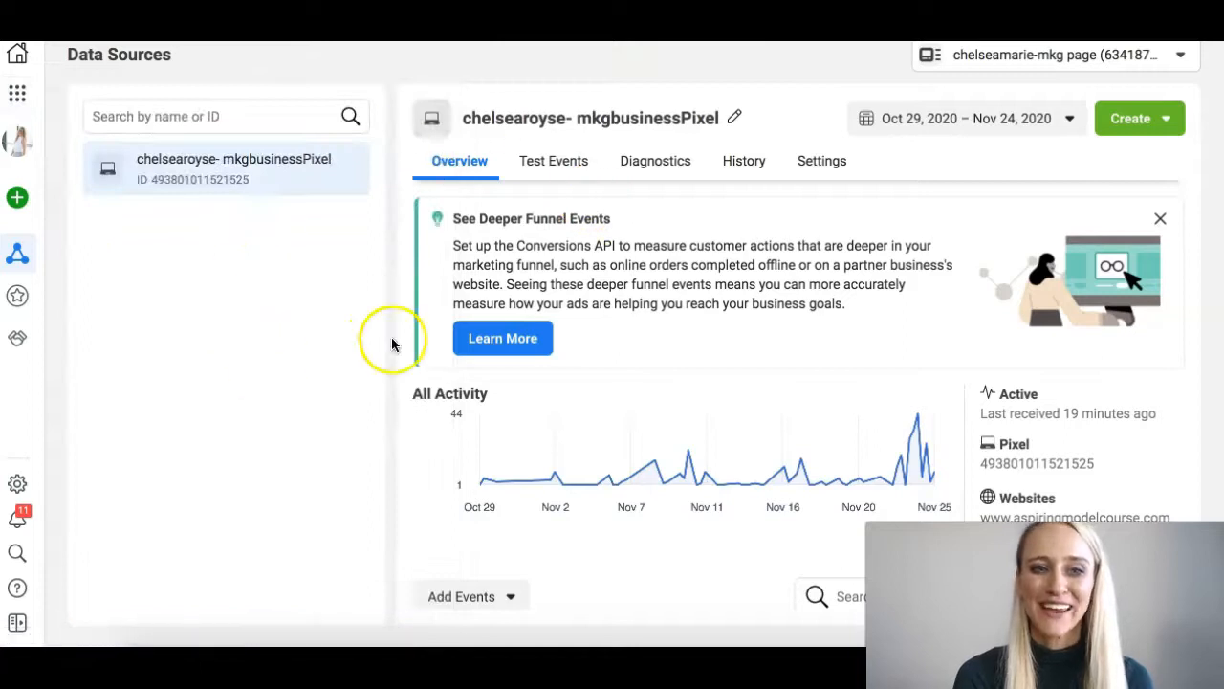
{"action": "left_click", "coordinate": [545, 168]}
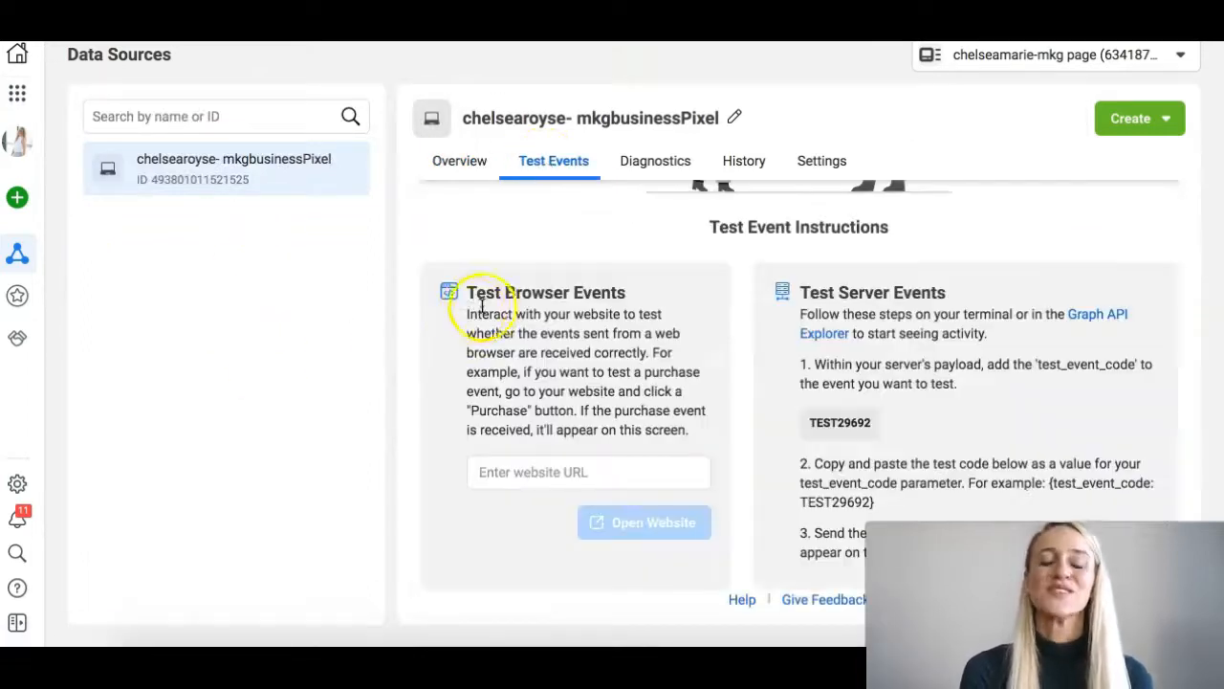
{"action": "left_click", "coordinate": [555, 469]}
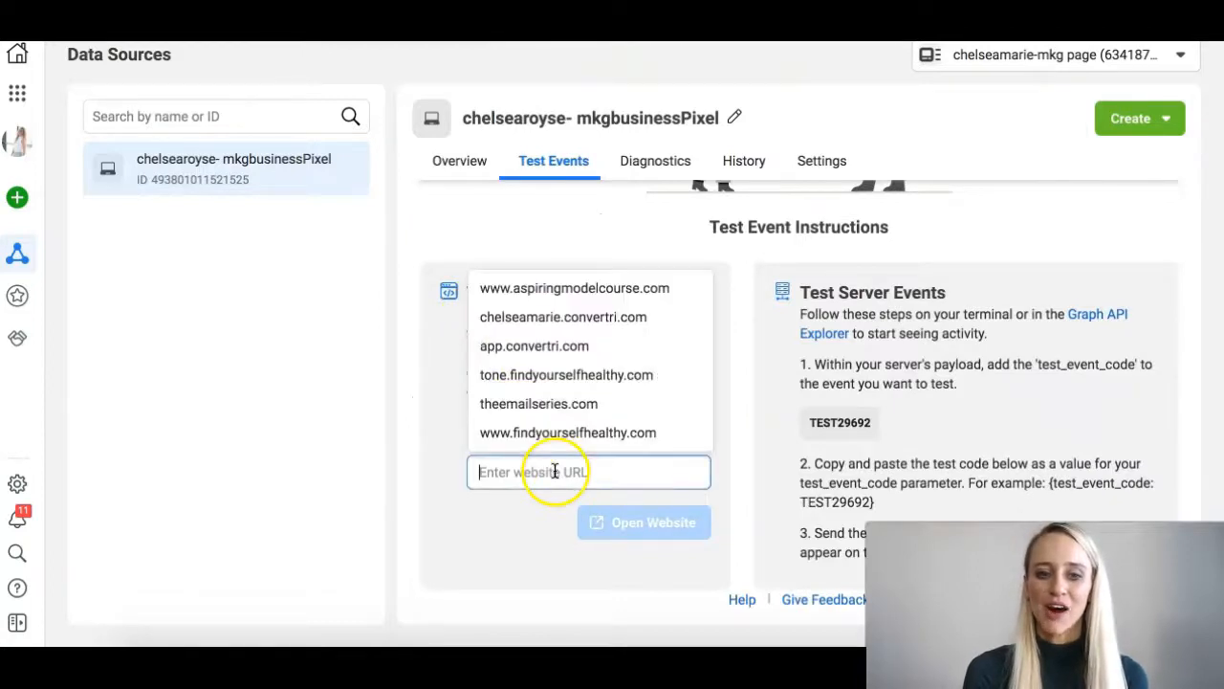
{"action": "type", "text": ".convertri.com/who-is-chelsea-royse"}
{"action": "left_click", "coordinate": [643, 519]}
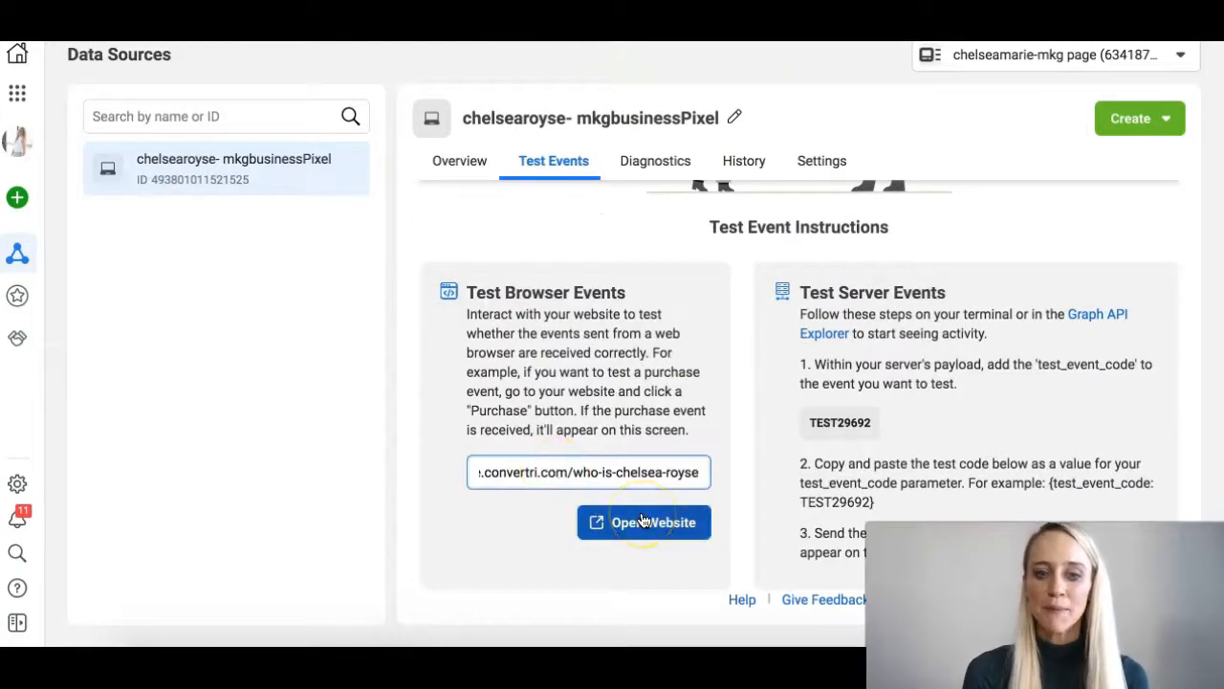